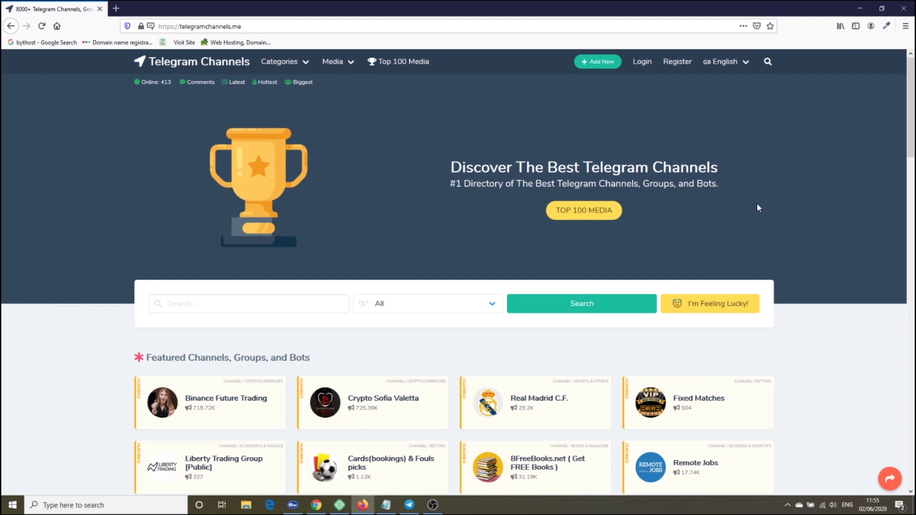
- Open the telegramchannels.me Login page from the top navigation bar
{"action": "left_click", "coordinate": [642, 61]}
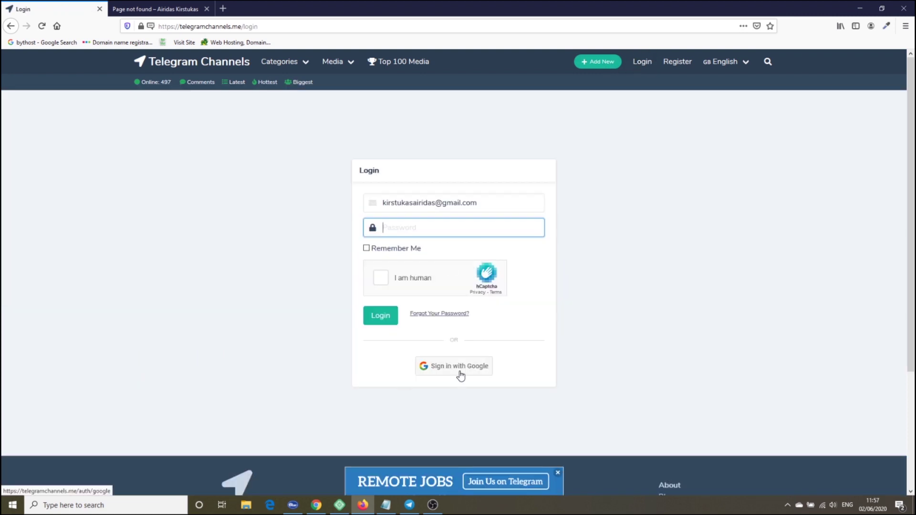
{"action": "left_click", "coordinate": [460, 375]}
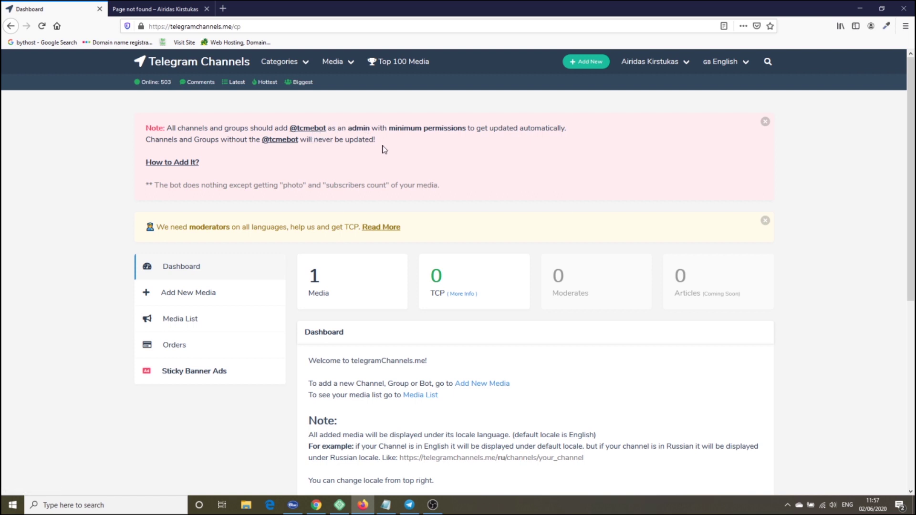
{"action": "left_click_drag", "start_coordinate": [326, 129], "coordinate": [291, 129]}
{"action": "key", "text": "ctrl+c"}
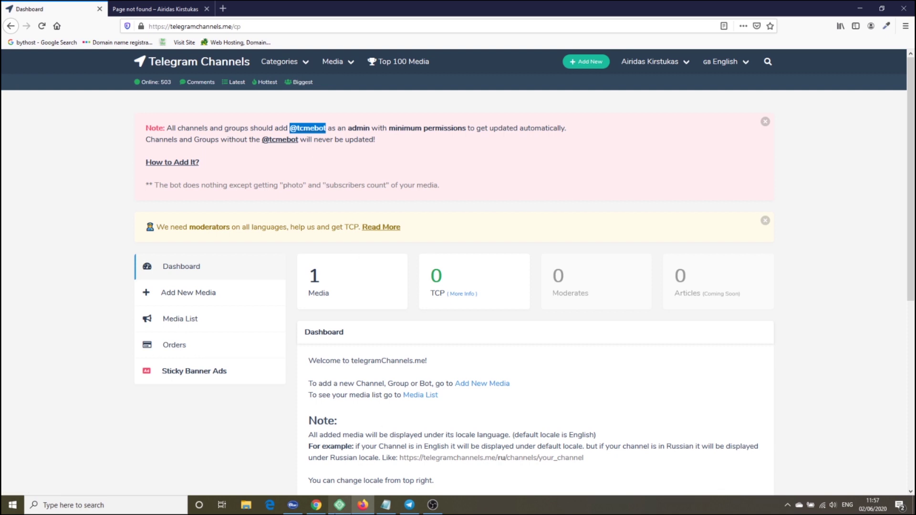
- Open the WordPress for Beginners channel in Telegram and view its channel info
{"action": "left_click", "coordinate": [410, 505]}
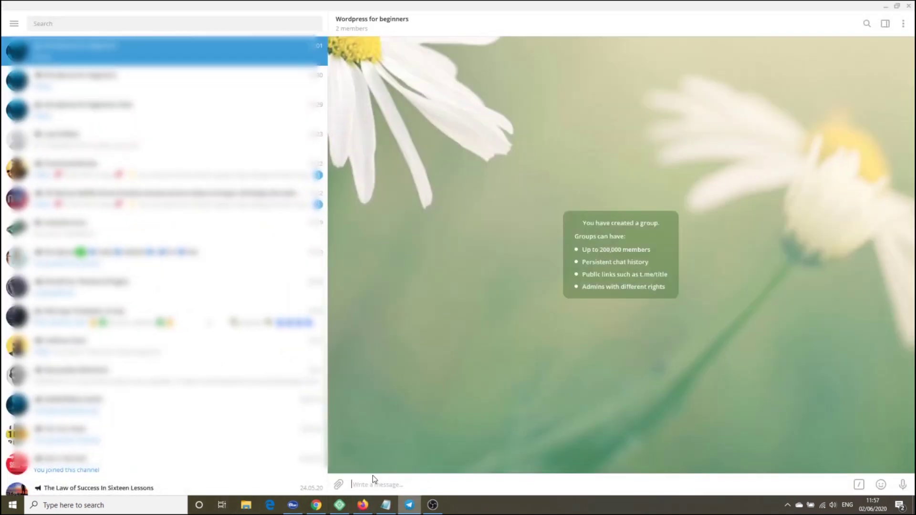
{"action": "scroll", "coordinate": [137, 389], "scroll_direction": "down", "scroll_amount": 2}
{"action": "scroll", "coordinate": [137, 389], "scroll_direction": "down", "scroll_amount": 1}
{"action": "left_click", "coordinate": [138, 363]}
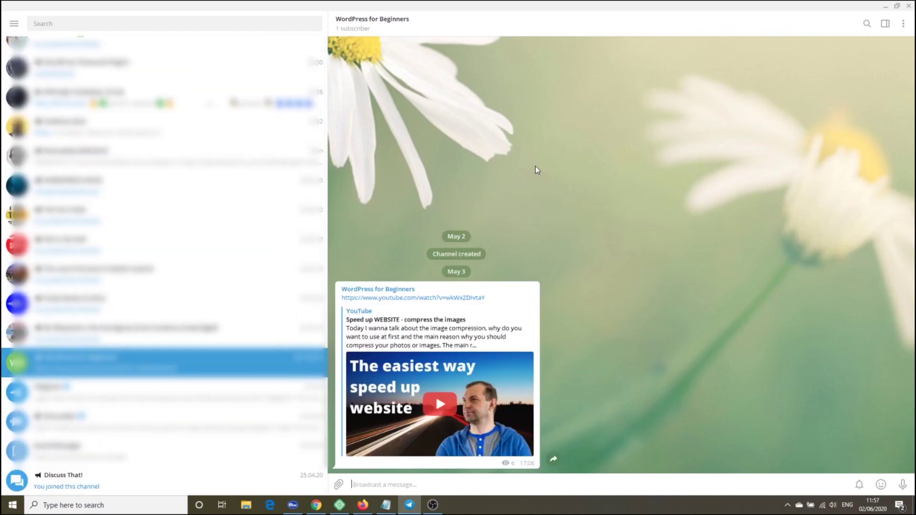
{"action": "left_click", "coordinate": [903, 24]}
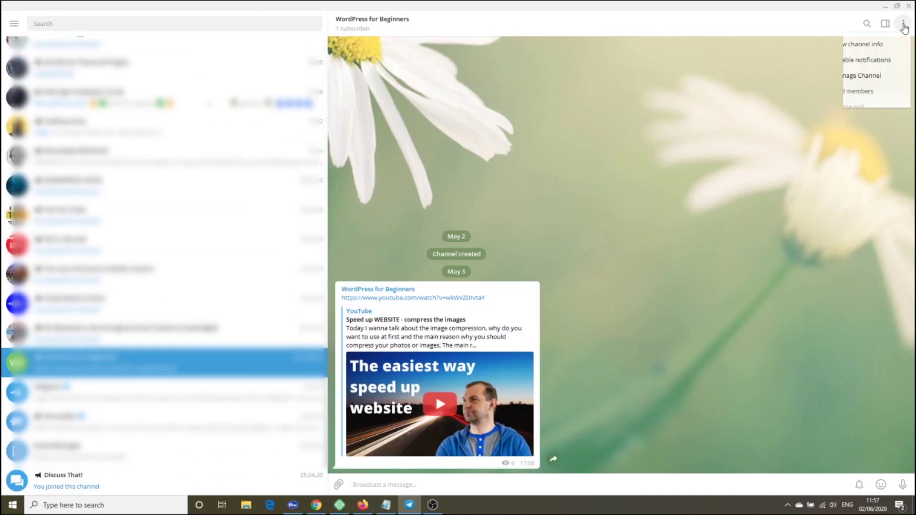
{"action": "left_click", "coordinate": [880, 45]}
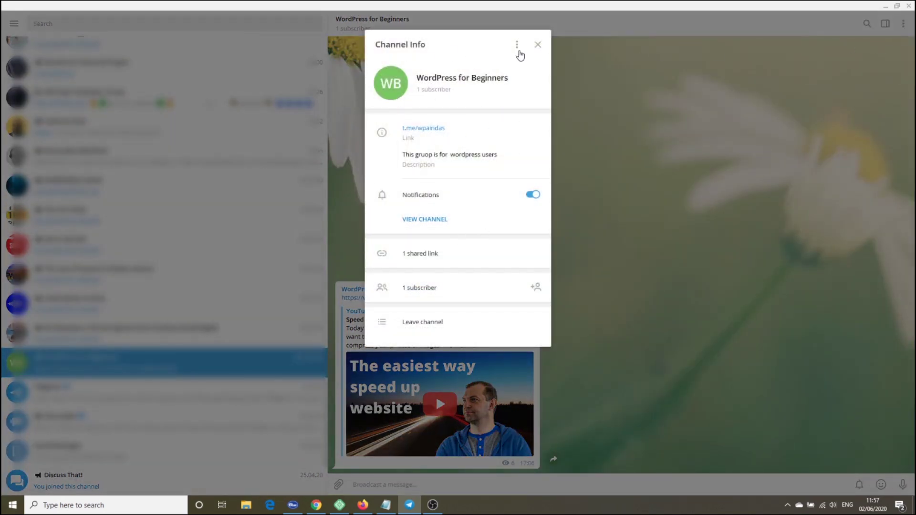
- In Manage Channel, confirm the channel type stays public with link t.me/wpairidas
{"action": "left_click", "coordinate": [519, 47]}
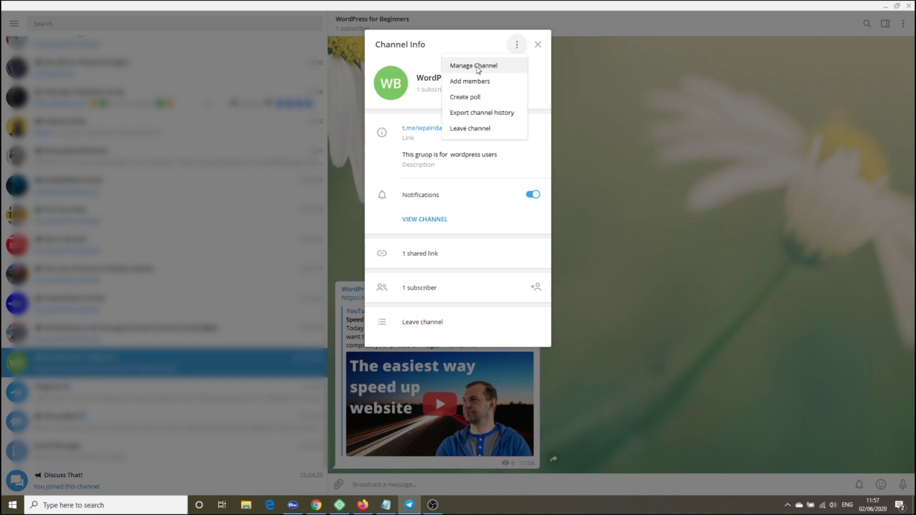
{"action": "left_click", "coordinate": [479, 69]}
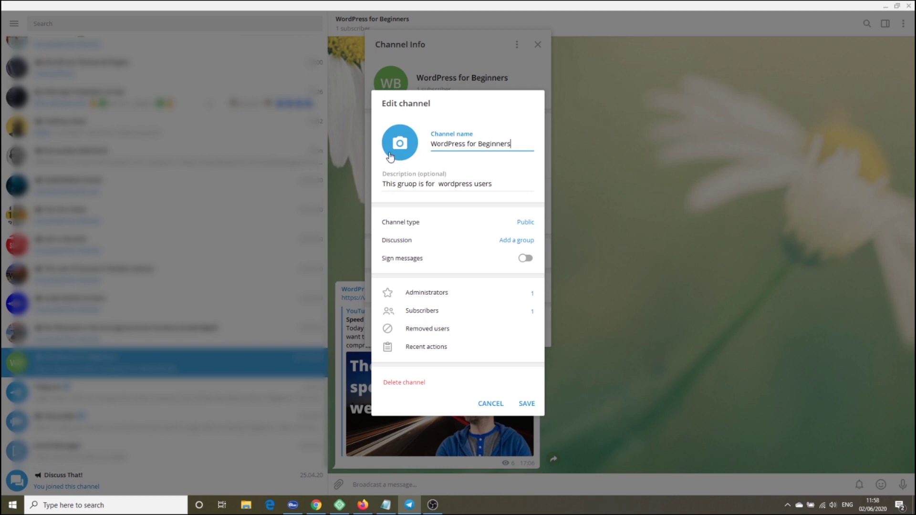
{"action": "left_click", "coordinate": [527, 223]}
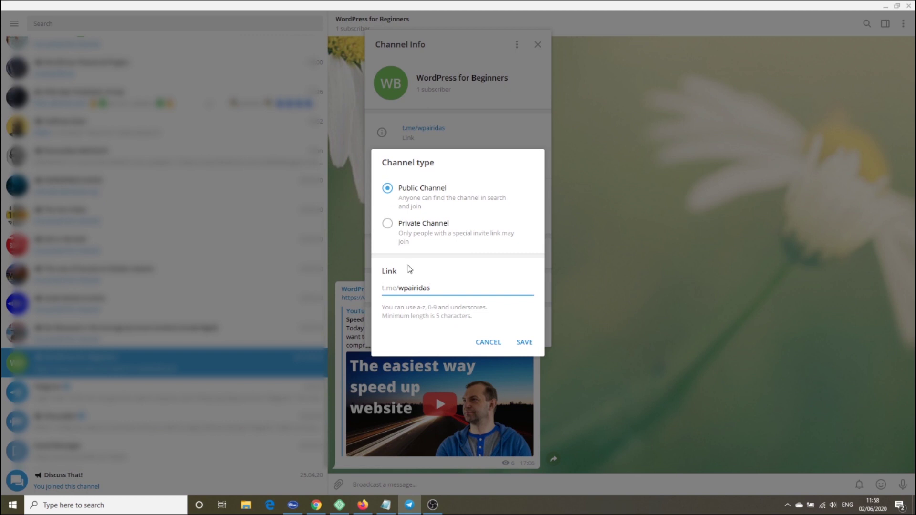
{"action": "left_click", "coordinate": [488, 342]}
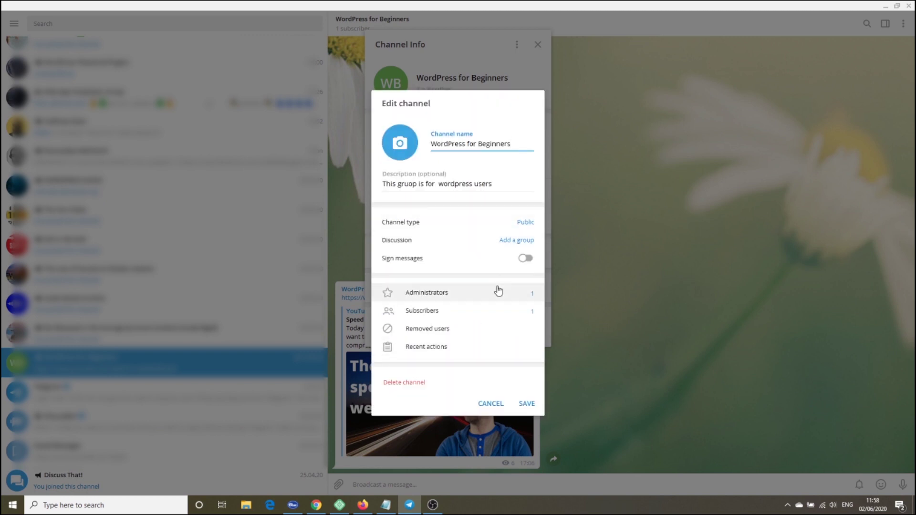
{"action": "left_click", "coordinate": [459, 295]}
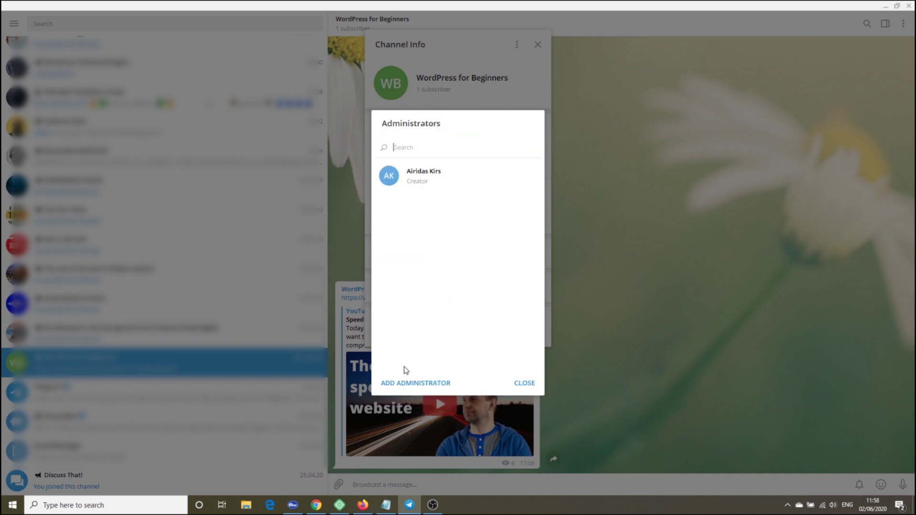
{"action": "left_click", "coordinate": [408, 383]}
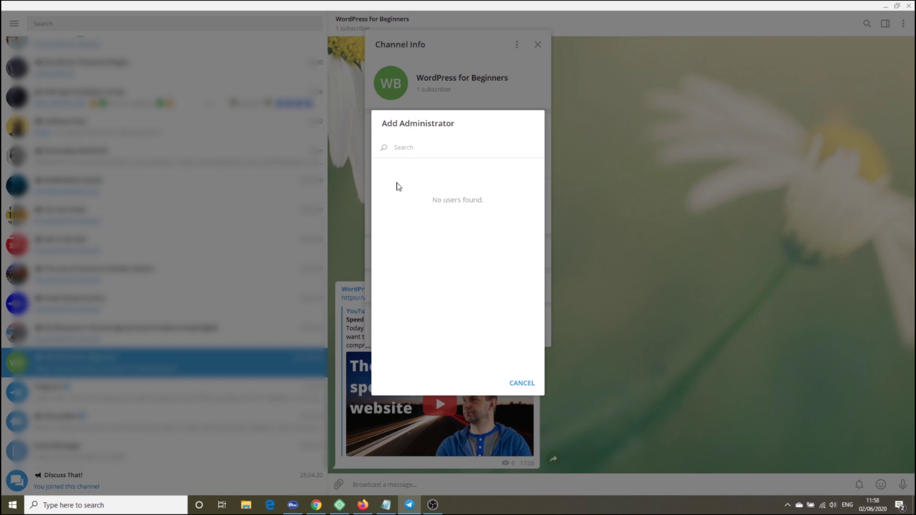
{"action": "key", "text": "ctrl+v"}
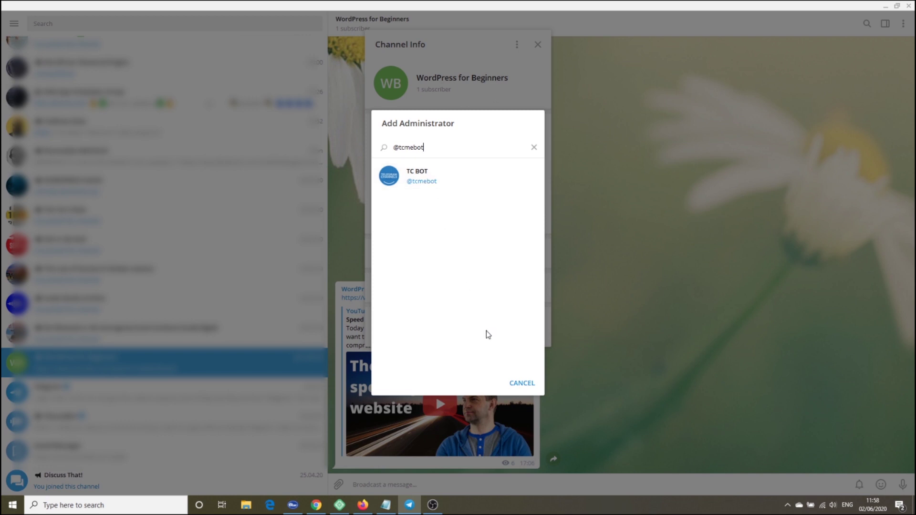
{"action": "left_click", "coordinate": [423, 184]}
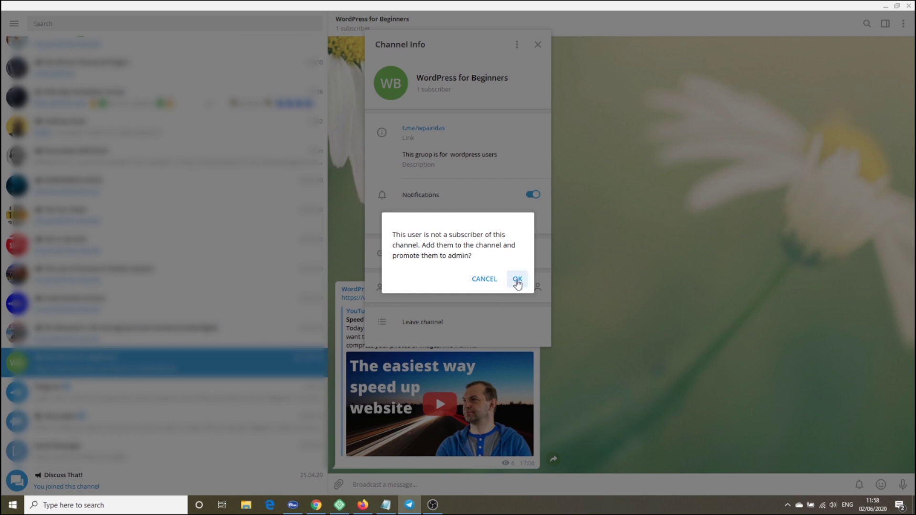
{"action": "left_click", "coordinate": [517, 279]}
- Turn off change-info, post, edit and delete permissions for TC BOT, and save
{"action": "left_click", "coordinate": [390, 235]}
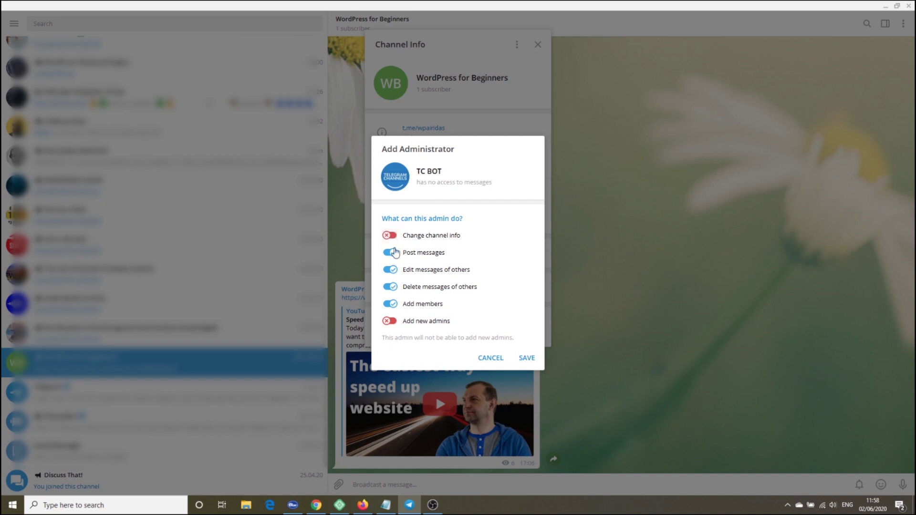
{"action": "left_click", "coordinate": [390, 252]}
{"action": "left_click", "coordinate": [389, 269]}
{"action": "left_click", "coordinate": [391, 287]}
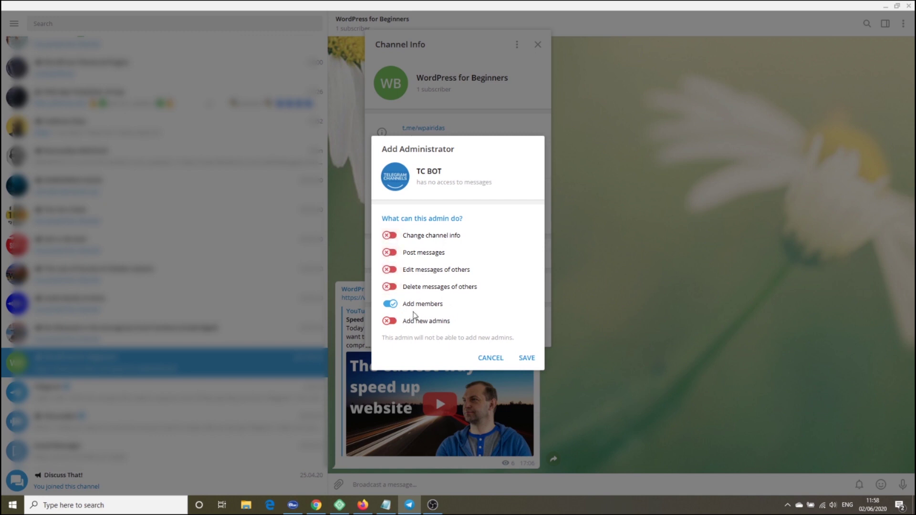
{"action": "left_click", "coordinate": [526, 358]}
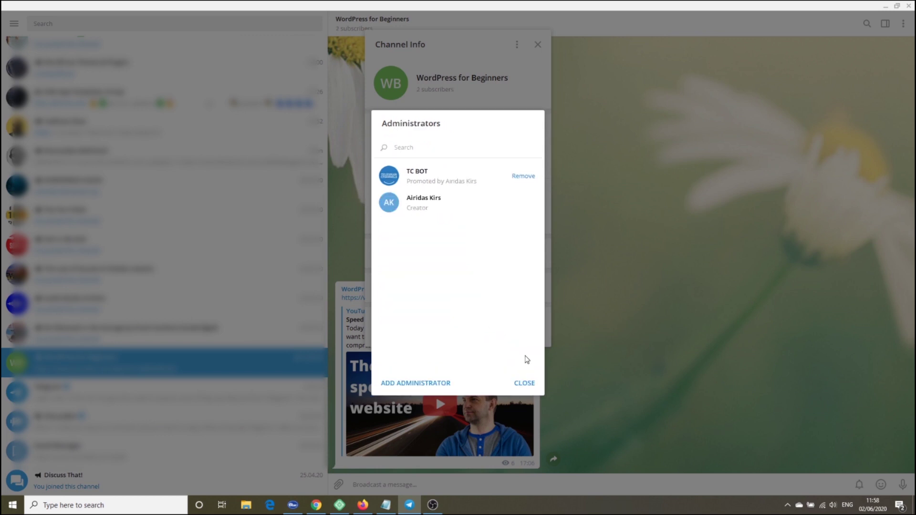
{"action": "left_click", "coordinate": [524, 383]}
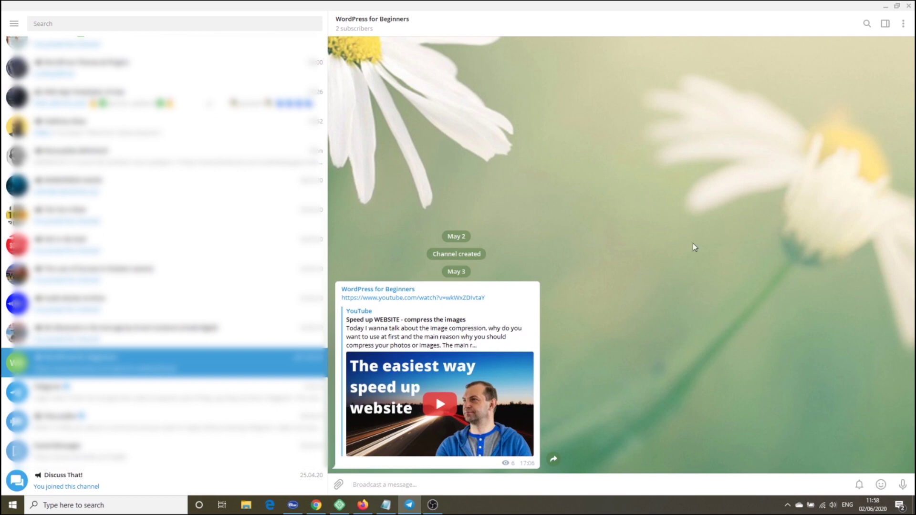
{"action": "left_click", "coordinate": [902, 23]}
{"action": "left_click", "coordinate": [858, 43]}
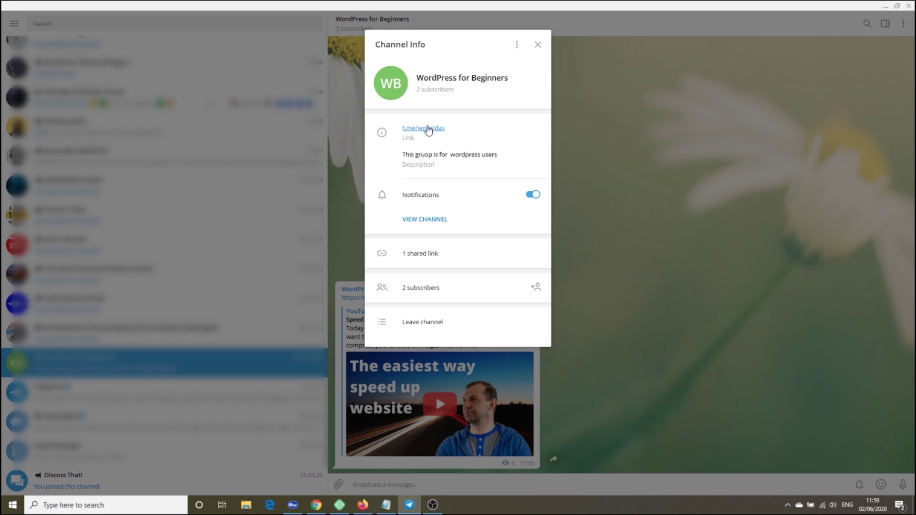
{"action": "right_click", "coordinate": [431, 130]}
{"action": "left_click", "coordinate": [444, 143]}
- Paste the link into Notepad and return to the telegramchannels.me dashboard
{"action": "left_click", "coordinate": [386, 504]}
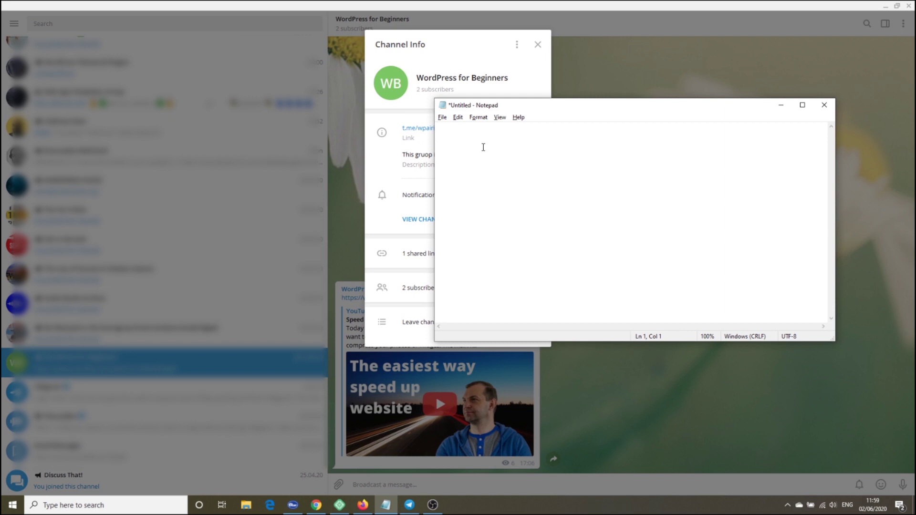
{"action": "type", "text": "https://t.me/wpairidas"}
{"action": "left_click", "coordinate": [362, 504]}
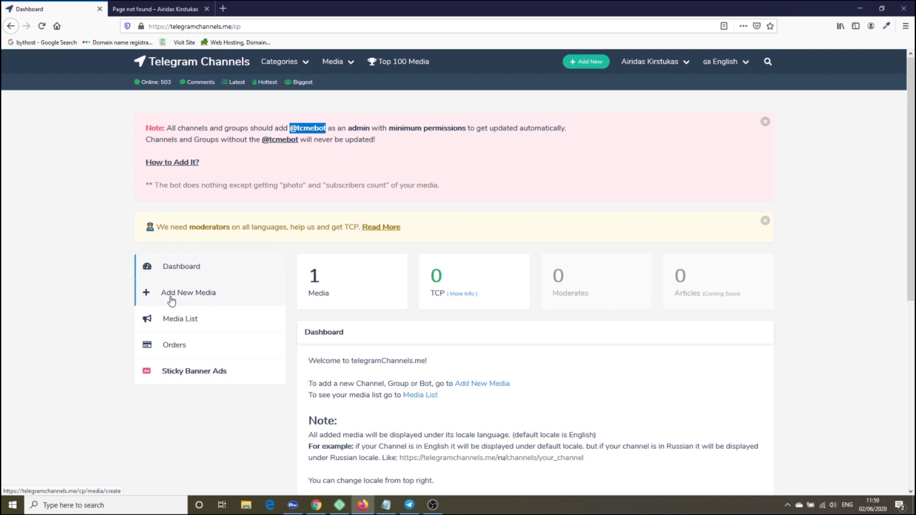
- Start a new media entry on the Add New Media form with media type Channel
{"action": "left_click", "coordinate": [188, 292]}
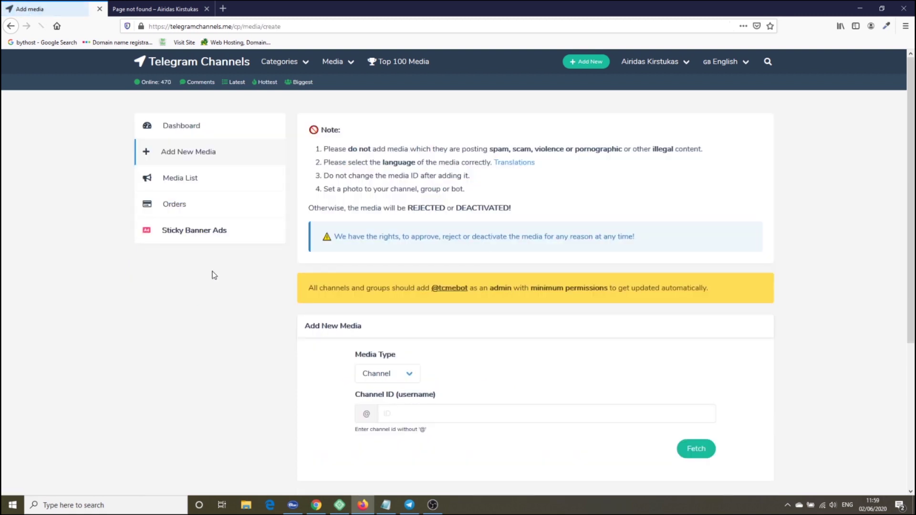
{"action": "scroll", "coordinate": [212, 275], "scroll_direction": "down", "scroll_amount": 3}
{"action": "left_click", "coordinate": [408, 223]}
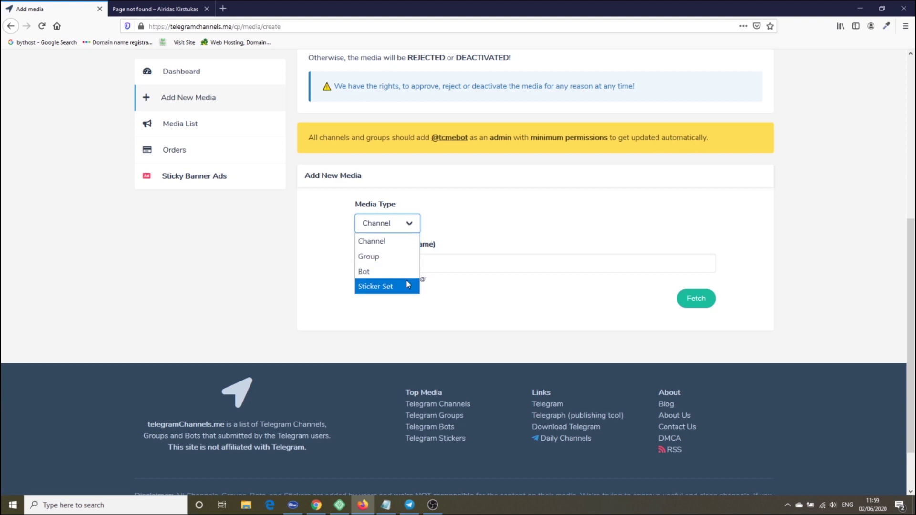
{"action": "left_click", "coordinate": [372, 241]}
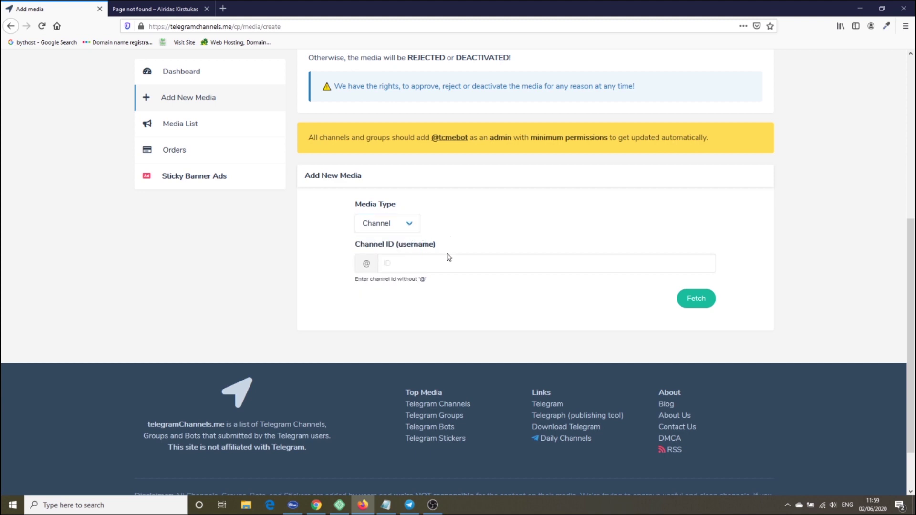
{"action": "left_click", "coordinate": [409, 223]}
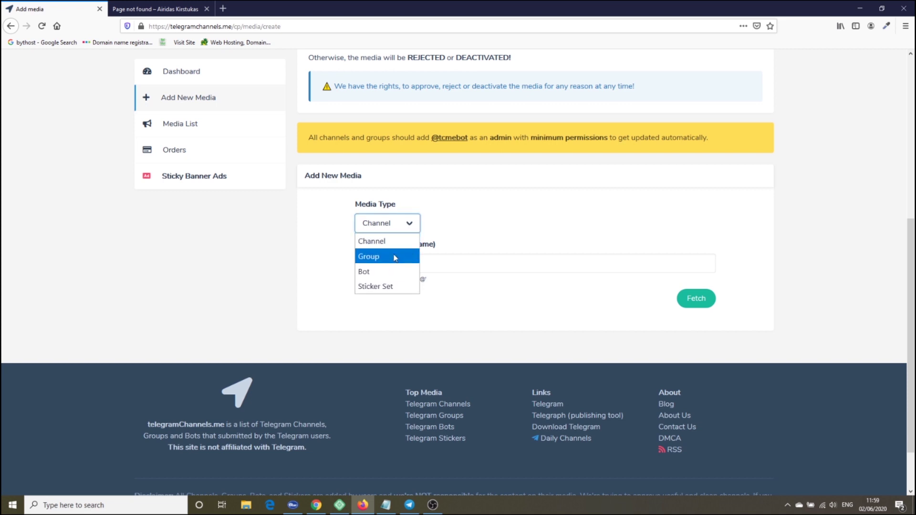
{"action": "left_click", "coordinate": [373, 241]}
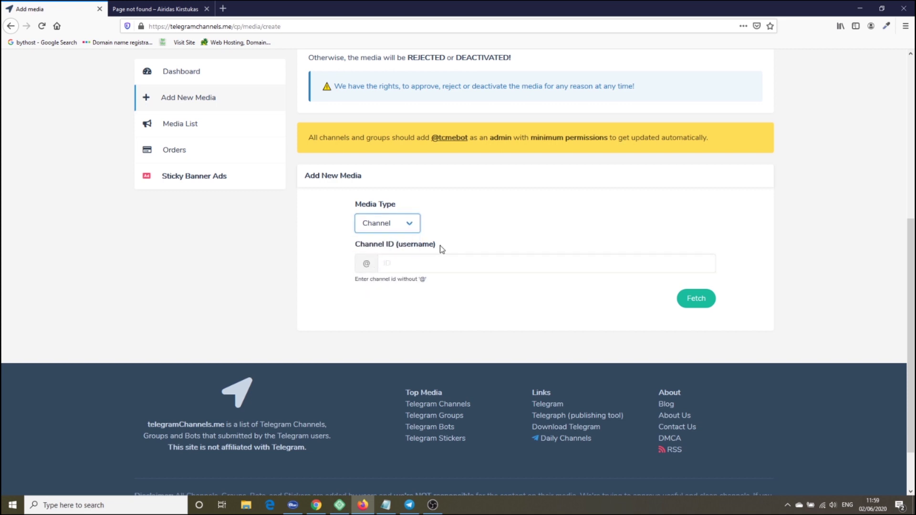
- Select the username wpairidas from the Notepad link for the Channel ID field
{"action": "left_click", "coordinate": [401, 265]}
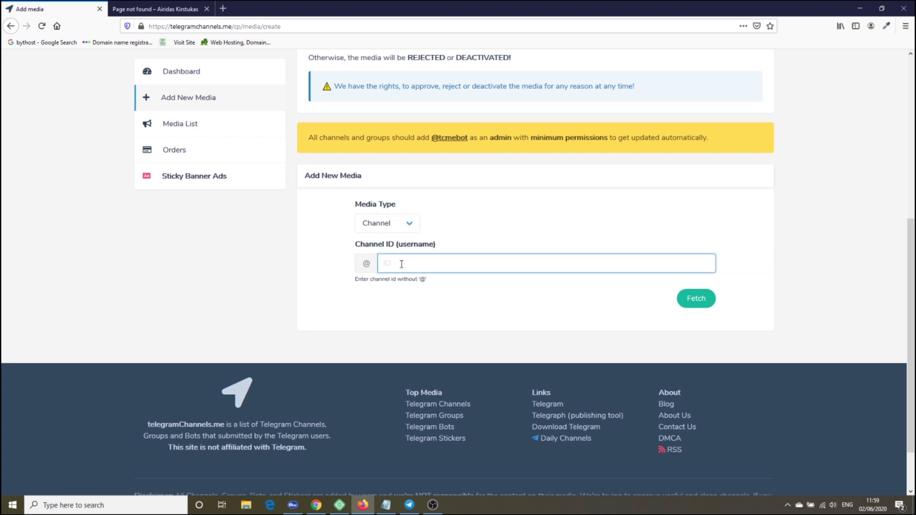
{"action": "left_click", "coordinate": [386, 505]}
{"action": "left_click_drag", "start_coordinate": [520, 127], "coordinate": [485, 126]}
{"action": "key", "text": "ctrl+c"}
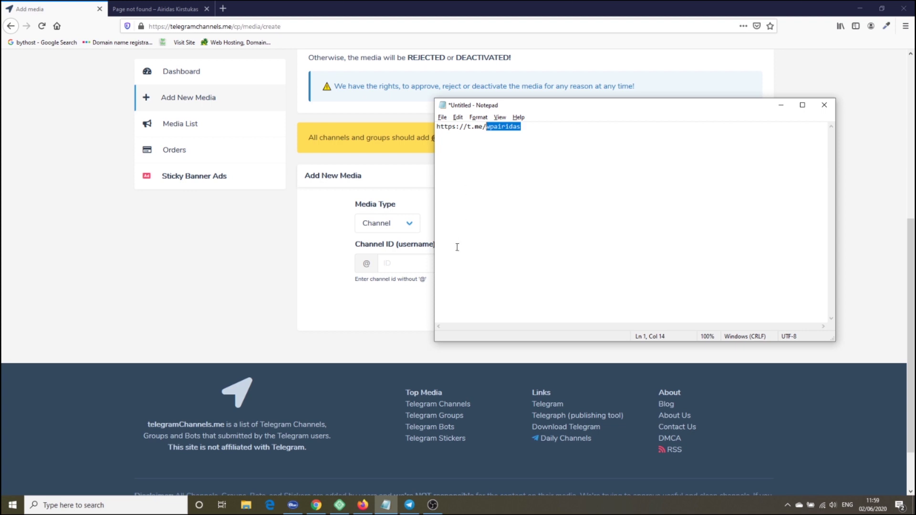
{"action": "left_click", "coordinate": [395, 264]}
- Paste wpairidas into Channel ID and fetch it, getting the over-100-members error
{"action": "key", "text": "ctrl+v"}
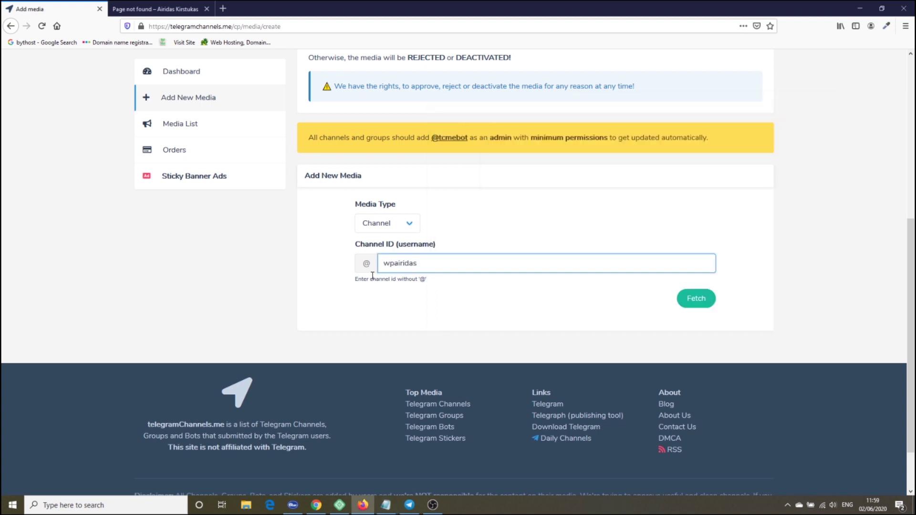
{"action": "left_click", "coordinate": [696, 299]}
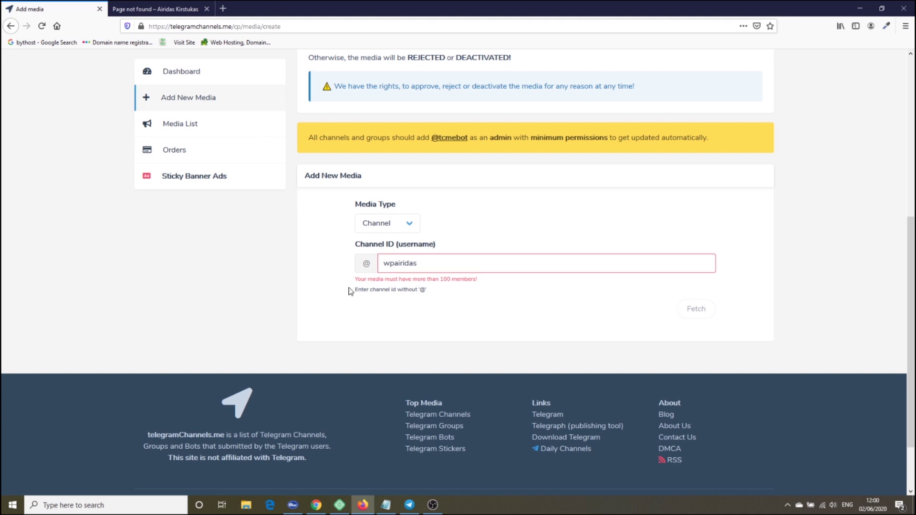
{"action": "scroll", "coordinate": [445, 290], "scroll_direction": "down", "scroll_amount": 2}
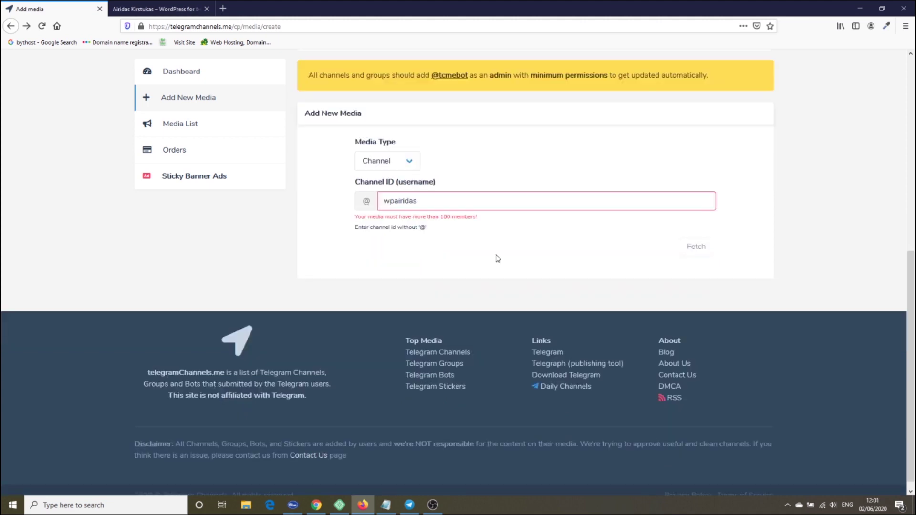